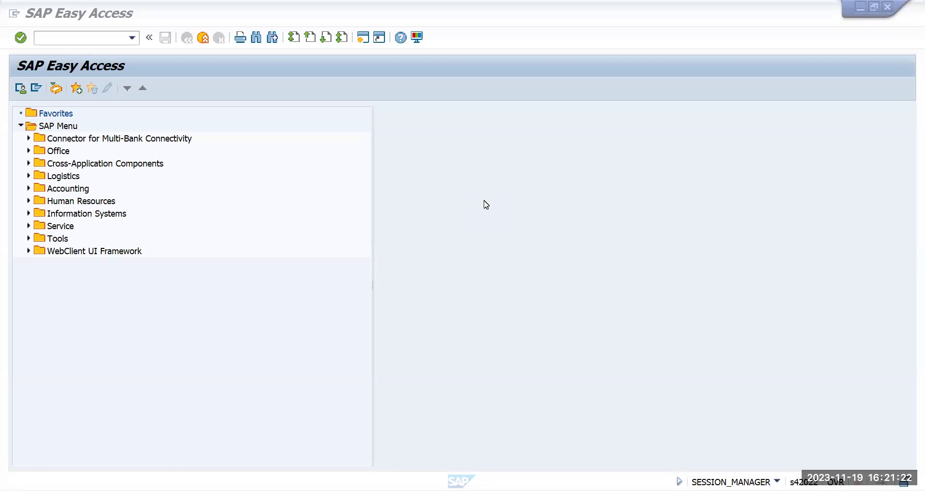
# - Launch SE16N with /nse16n and change the table from ACDOCU to ACDOCA
pyautogui.click(82, 33)
pyautogui.write('/nse16n')
pyautogui.press('Return')
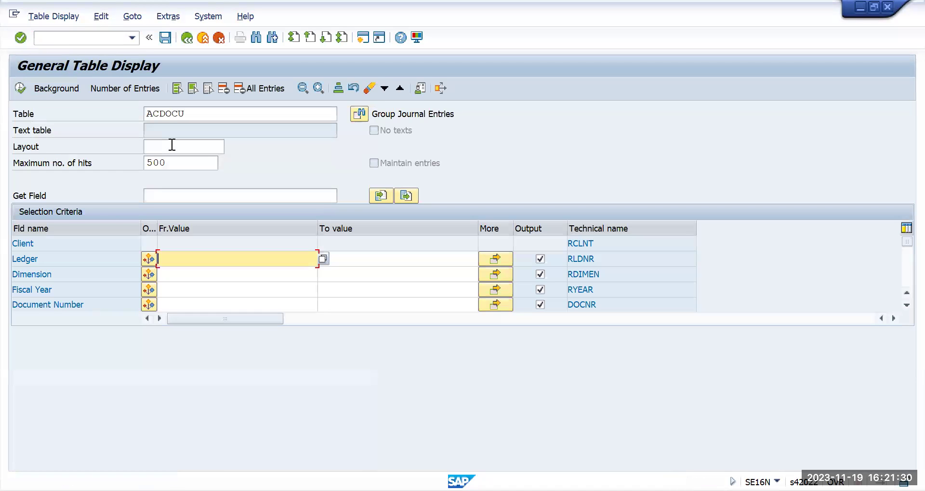
pyautogui.click(197, 115)
pyautogui.press('BackSpace')
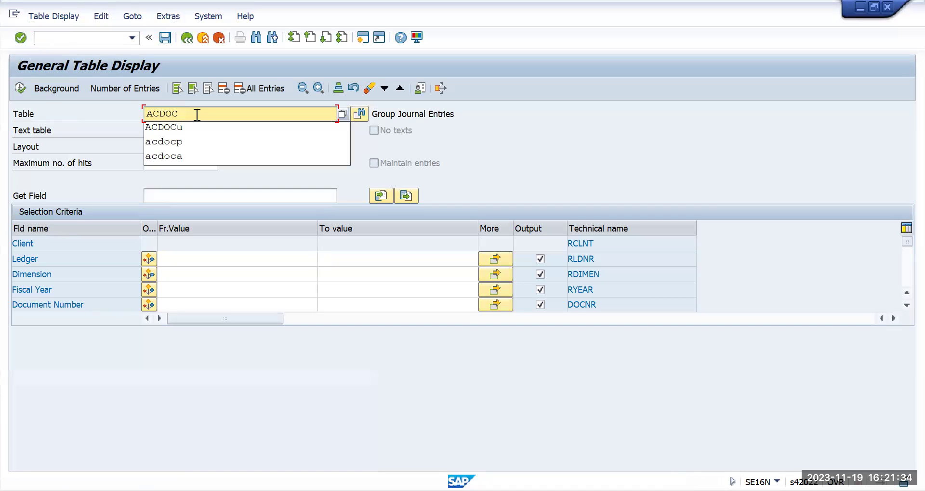
pyautogui.write('A')
pyautogui.press('Return')
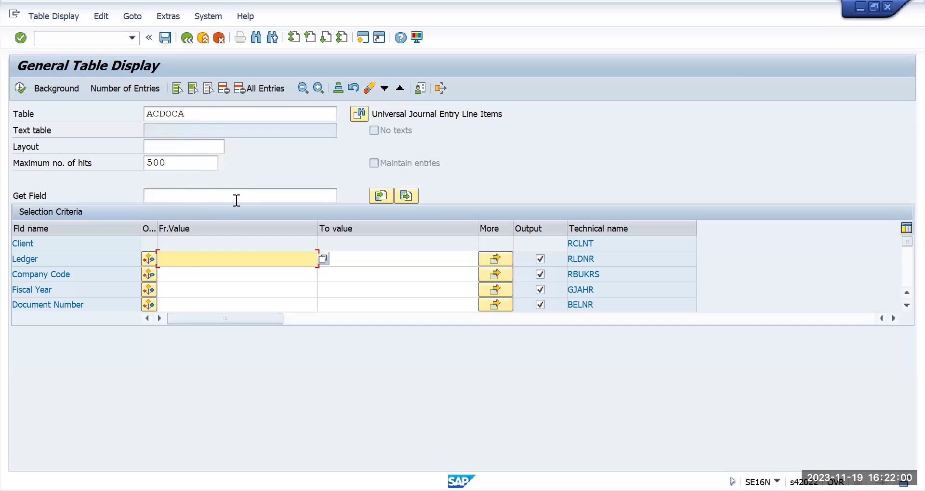
# - Filter on company code TMUS and execute, returning 127 ACDOCA hits
pyautogui.click(184, 287)
pyautogui.click(186, 273)
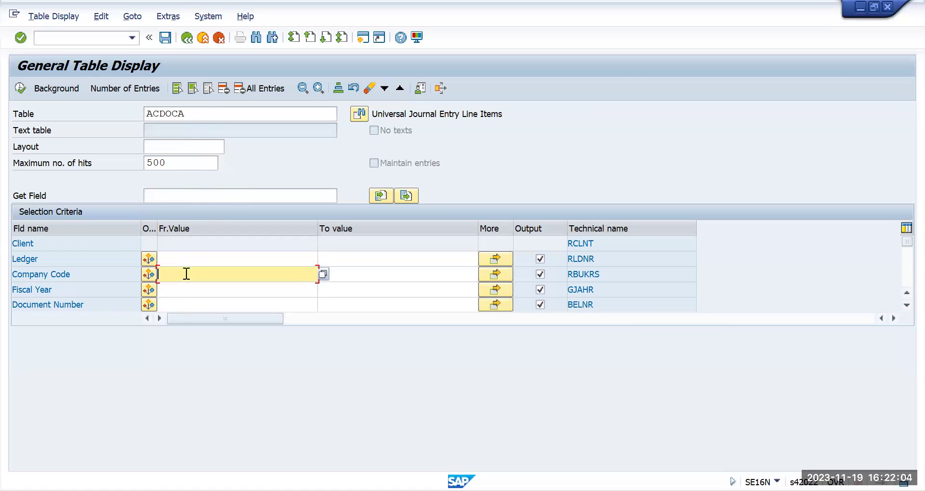
pyautogui.write('1')
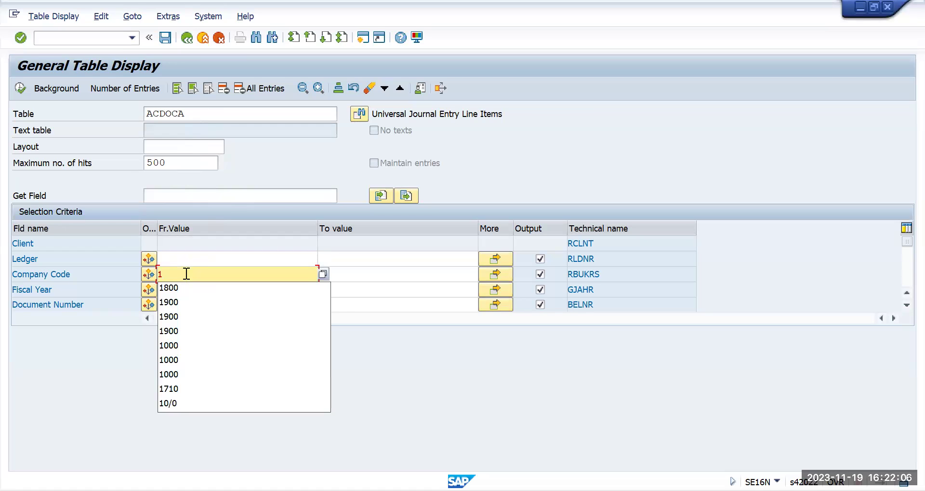
pyautogui.press('BackSpace')
pyautogui.write('tmus')
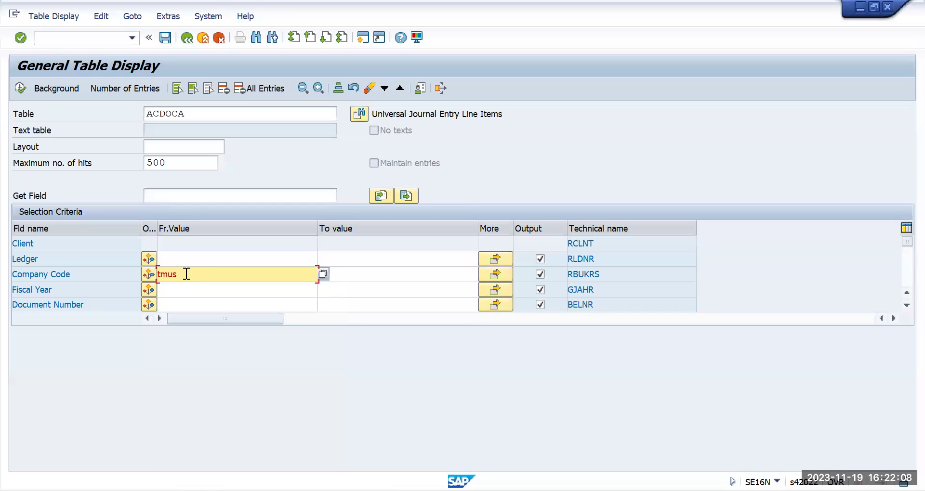
pyautogui.click(20, 88)
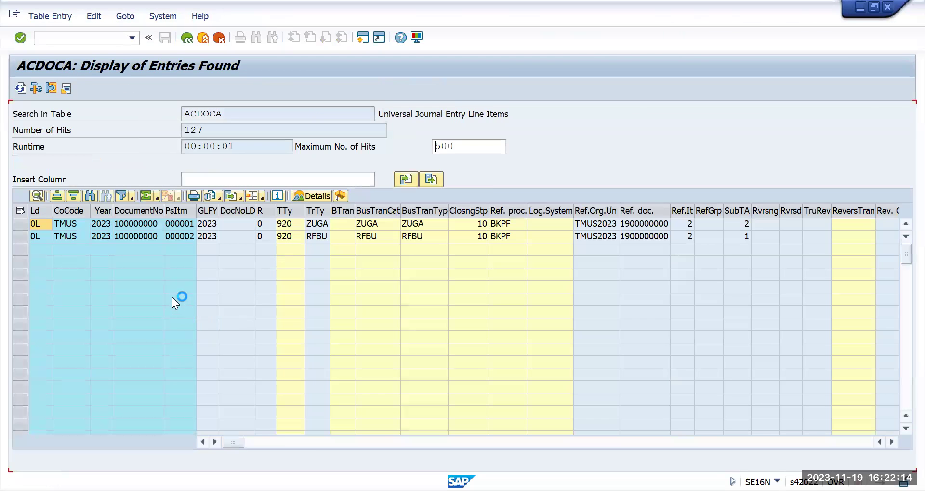
# - Open the detailed display of line item document 100000000 and scroll through its fields
pyautogui.click(138, 224)
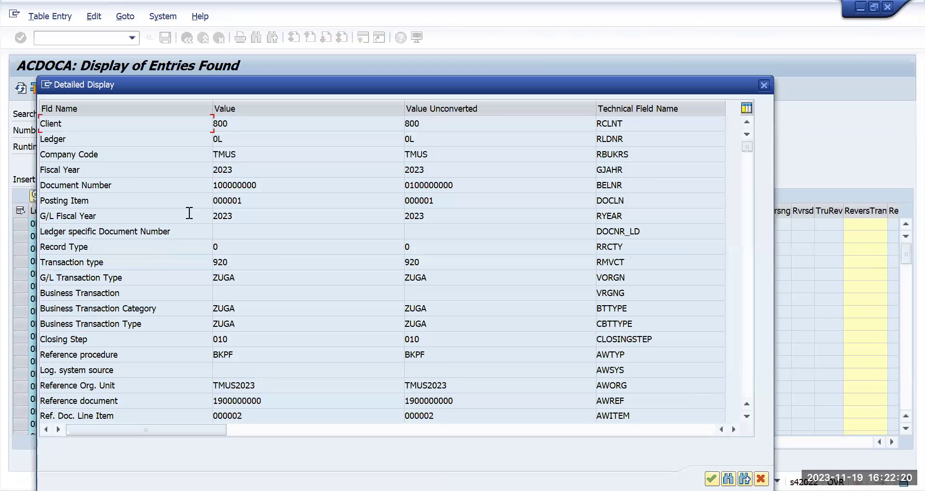
pyautogui.scroll(-4, 190, 213)
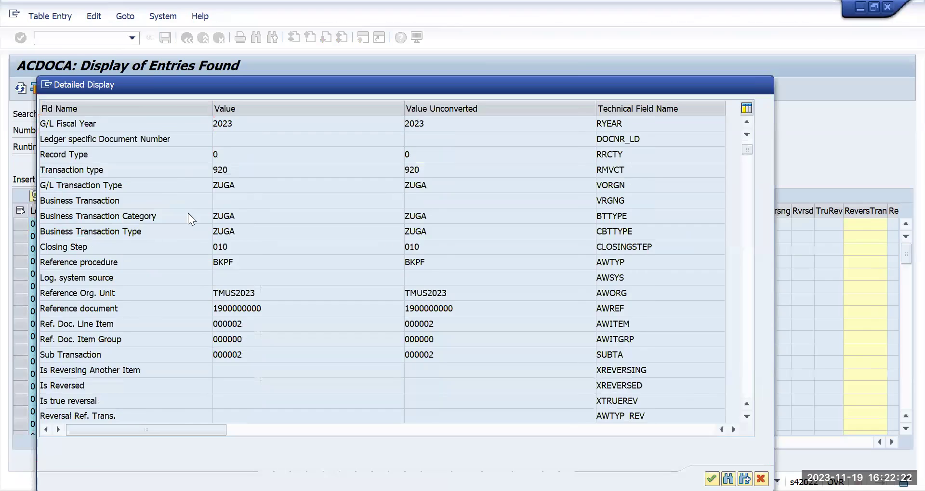
pyautogui.scroll(-14, 188, 214)
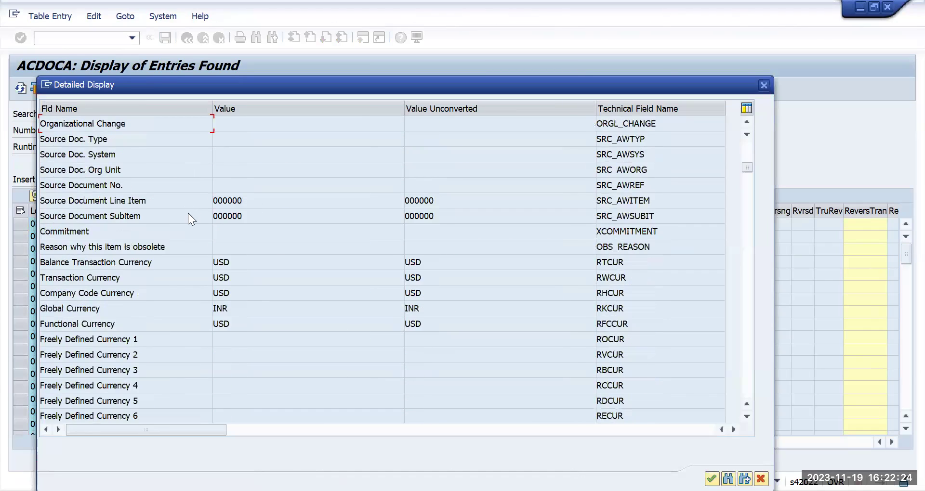
pyautogui.scroll(-13, 189, 213)
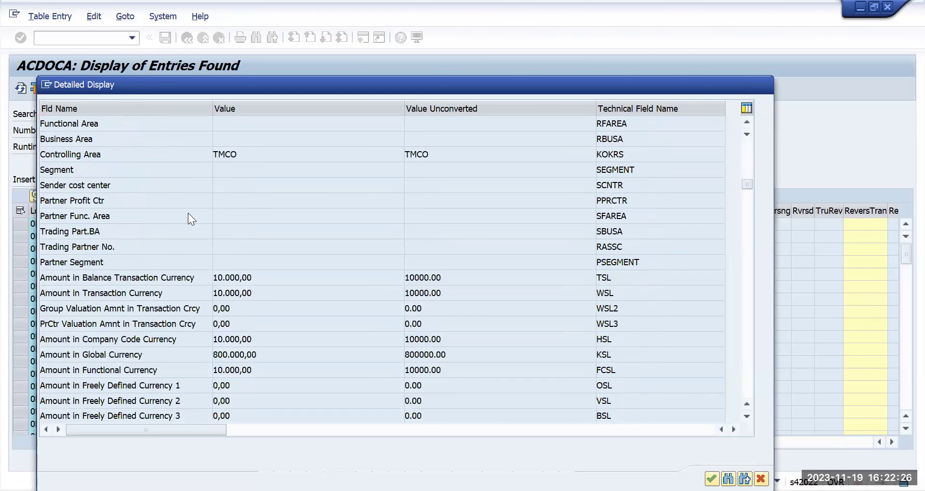
pyautogui.scroll(-16, 188, 215)
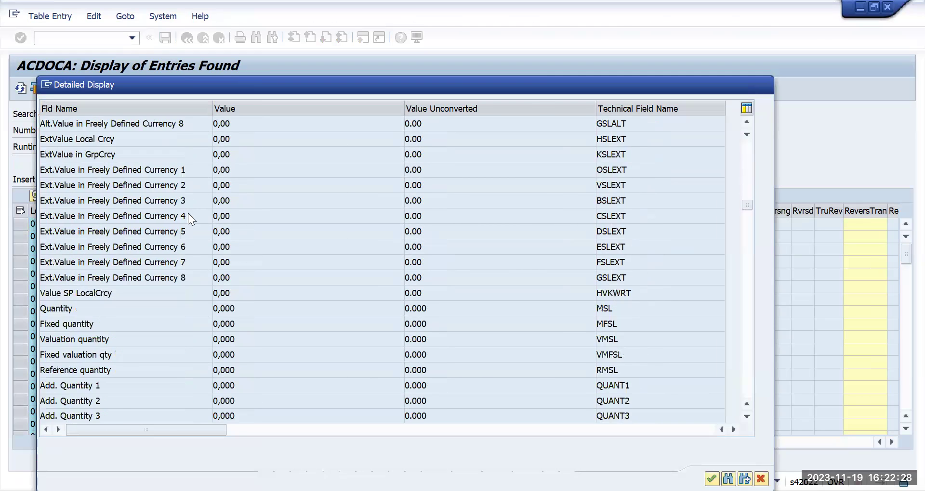
pyautogui.scroll(-7, 189, 214)
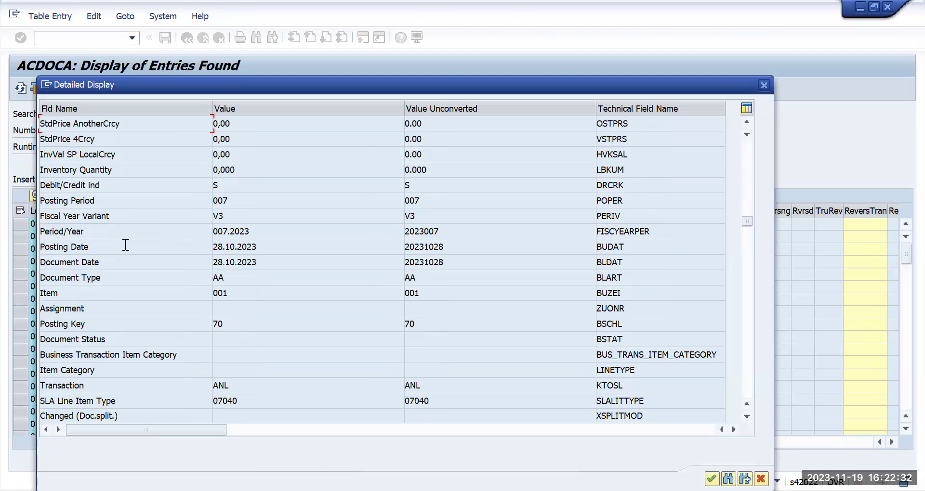
# - Review the remaining fields of document 100000000 to the end and close the detail view
pyautogui.click(95, 246)
pyautogui.scroll(-6, 95, 244)
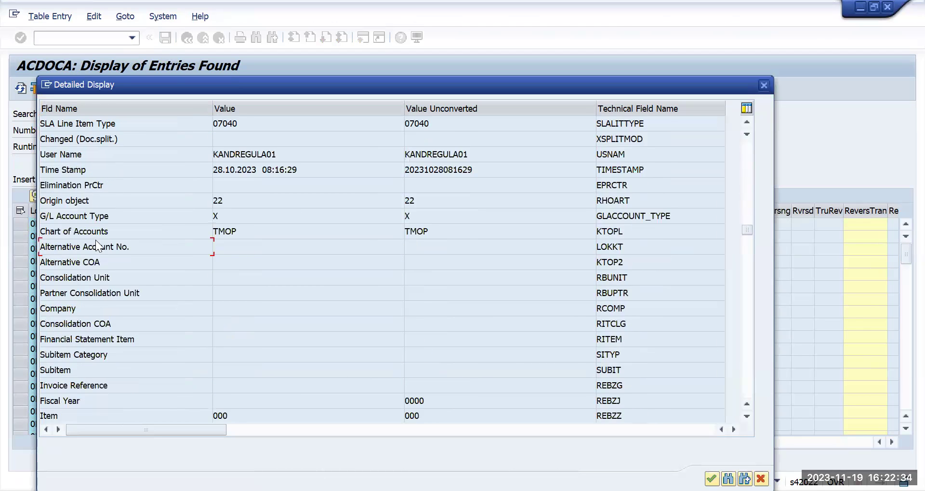
pyautogui.scroll(-10, 96, 244)
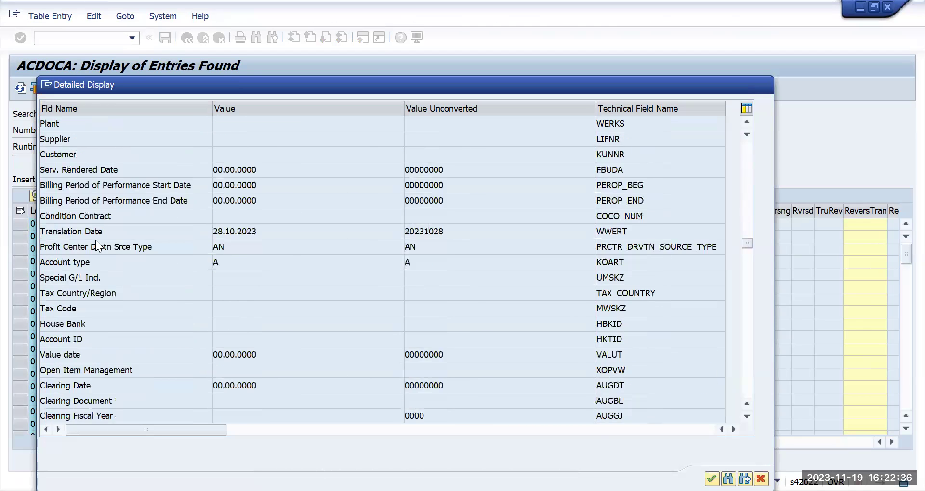
pyautogui.scroll(-18, 96, 244)
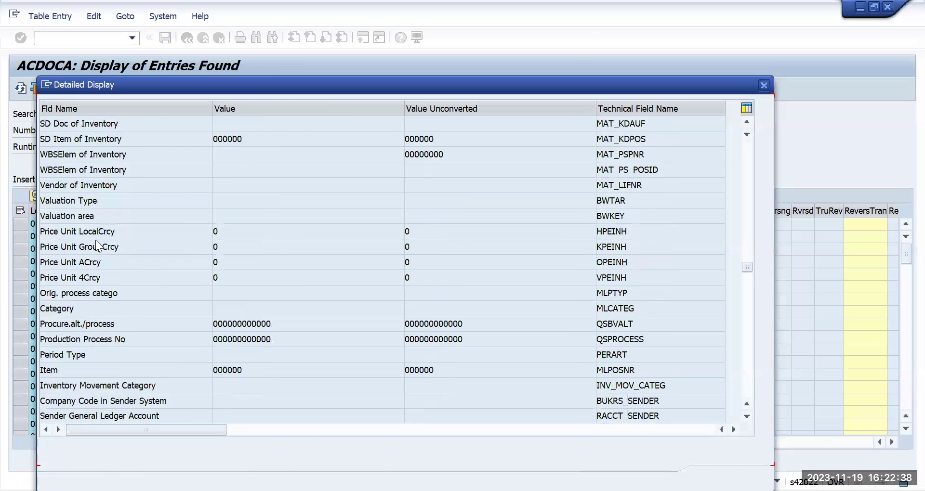
pyautogui.scroll(-7, 96, 244)
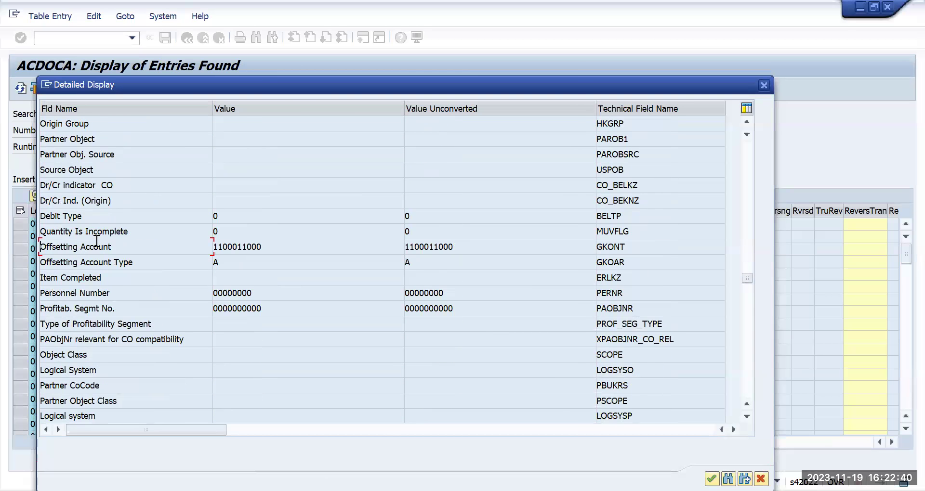
pyautogui.scroll(-6, 96, 241)
pyautogui.scroll(-15, 95, 240)
pyautogui.scroll(-20, 95, 240)
pyautogui.scroll(-20, 99, 245)
pyautogui.scroll(-10, 98, 240)
pyautogui.click(100, 241)
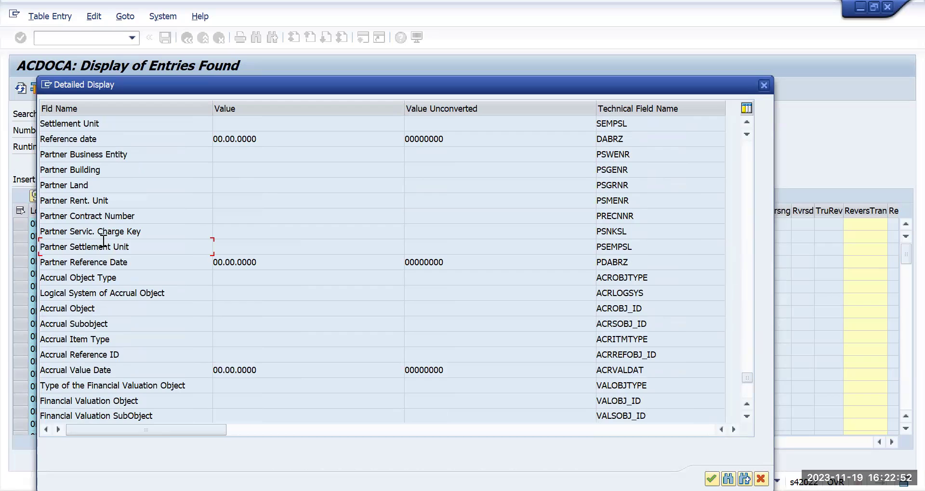
pyautogui.click(210, 233)
pyautogui.scroll(-10, 144, 249)
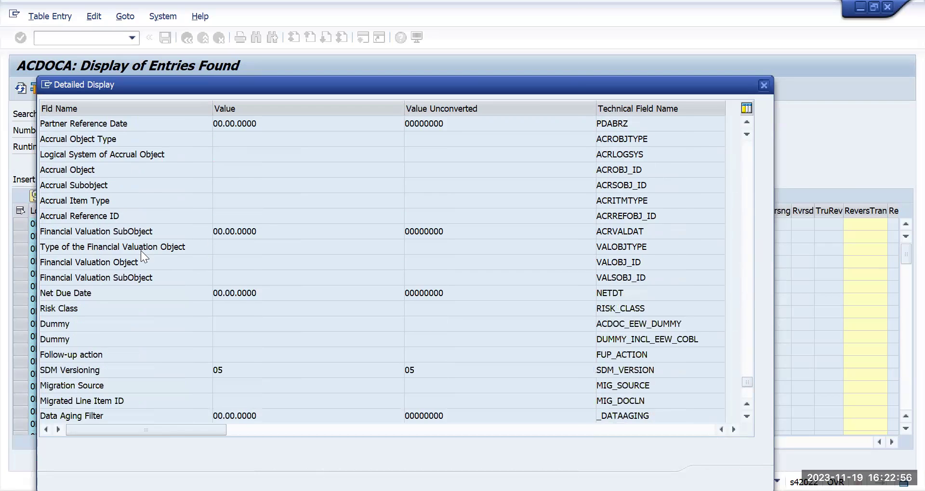
pyautogui.scroll(-2, 153, 249)
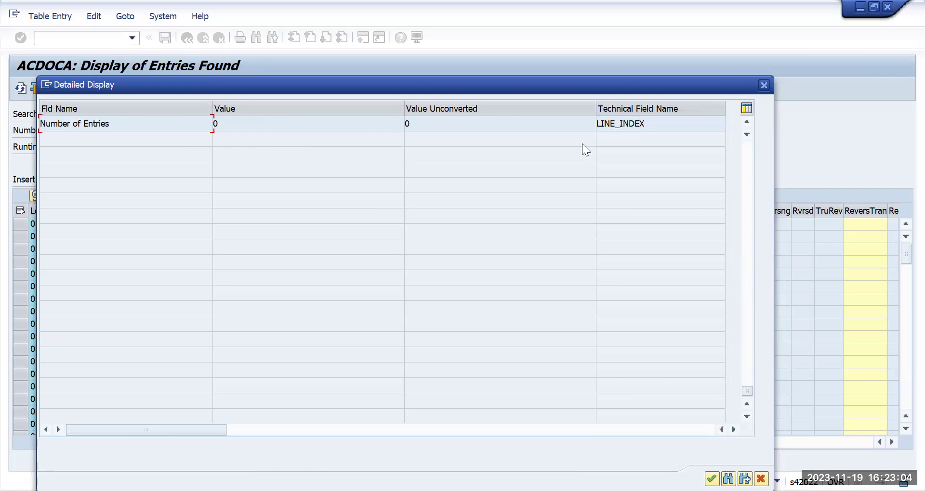
pyautogui.click(765, 86)
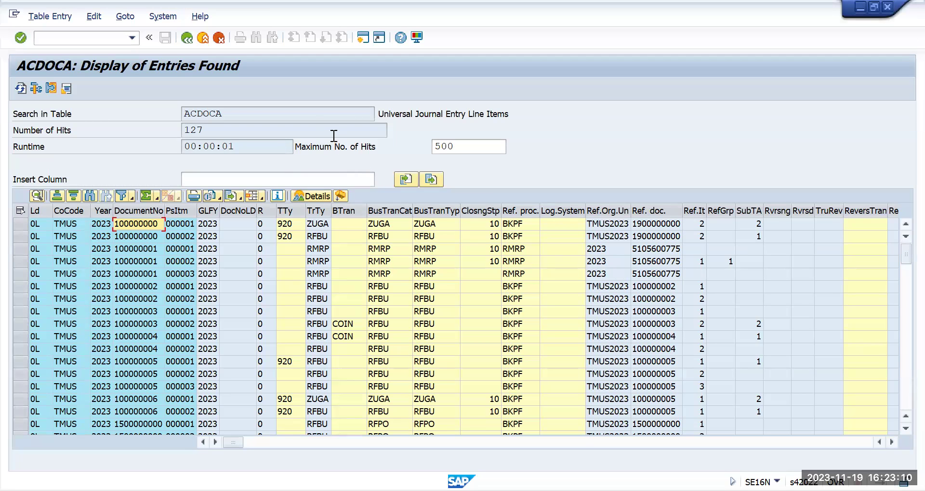
# - Select the table name ACDOCA in the Search in Table field
pyautogui.click(235, 111)
pyautogui.moveTo(234, 110); pyautogui.dragTo(137, 112)
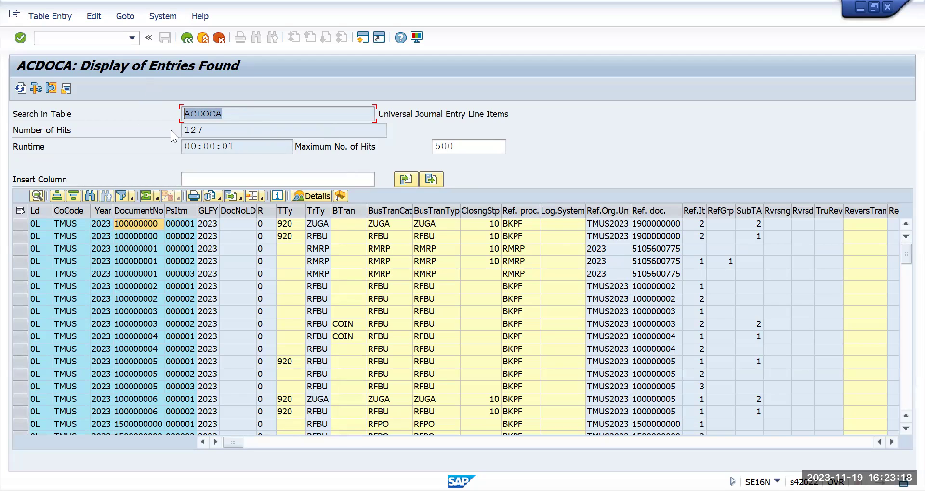
# - Switch the table to ACDOCP (Plan Data Line Items) and execute to list 303 entries
pyautogui.click(186, 38)
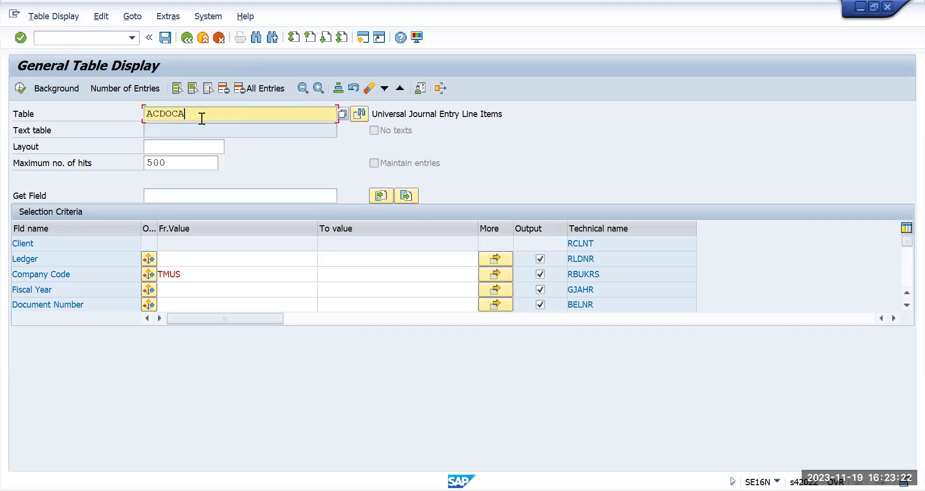
pyautogui.press('BackSpace')
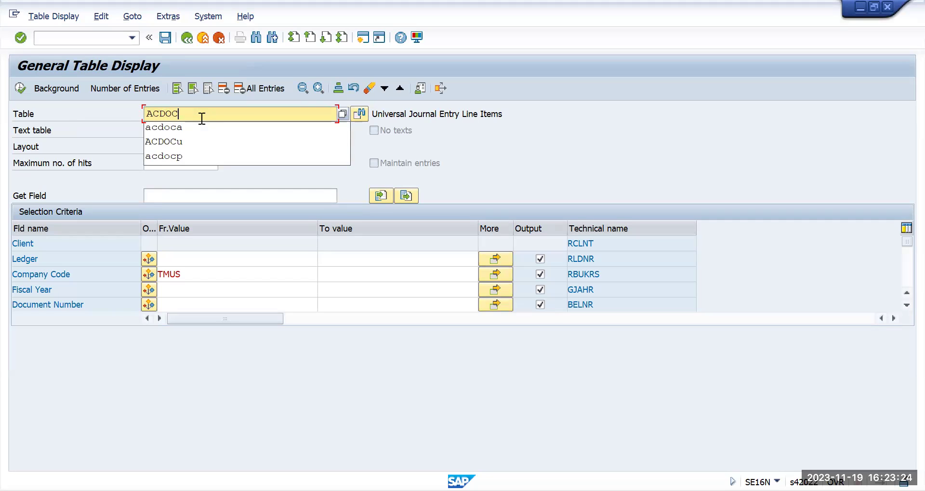
pyautogui.write('P')
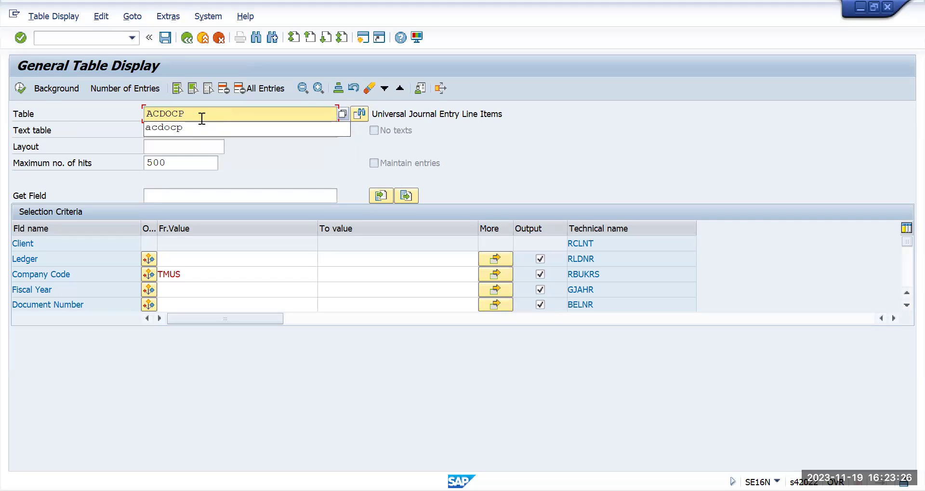
pyautogui.press('Return')
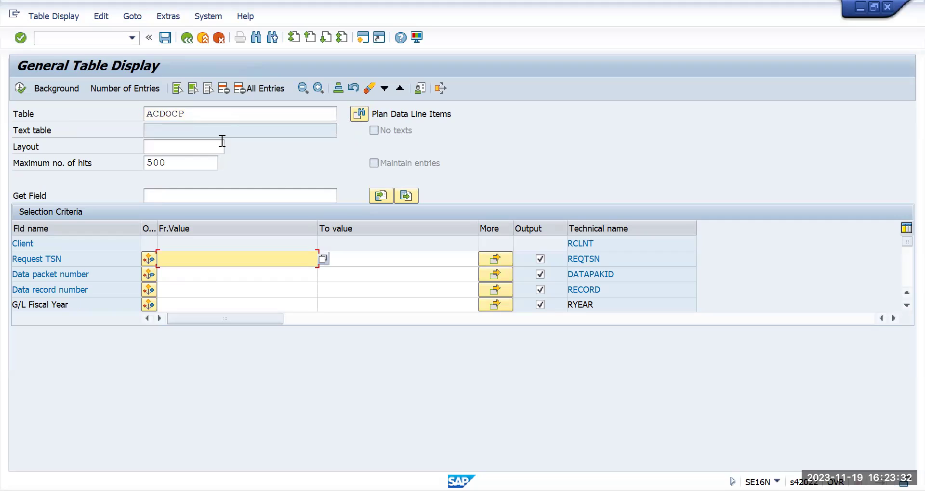
pyautogui.click(462, 115)
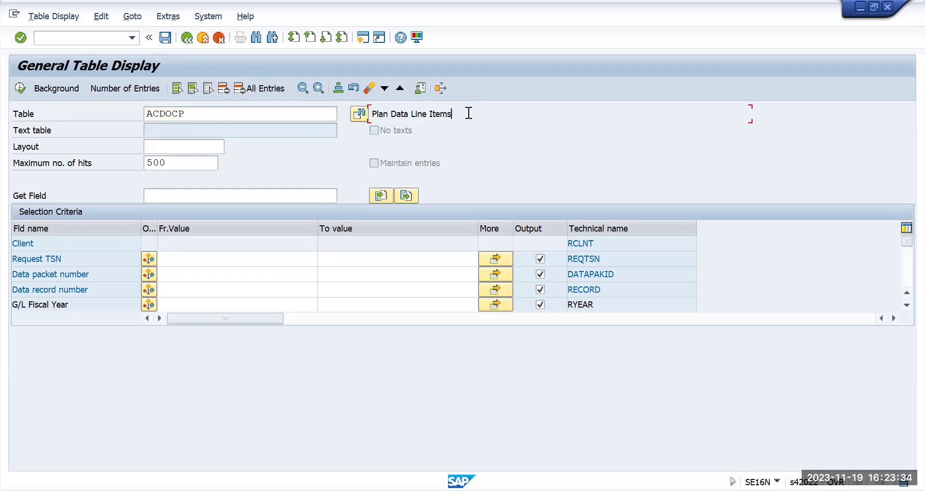
pyautogui.moveTo(461, 115); pyautogui.dragTo(362, 113)
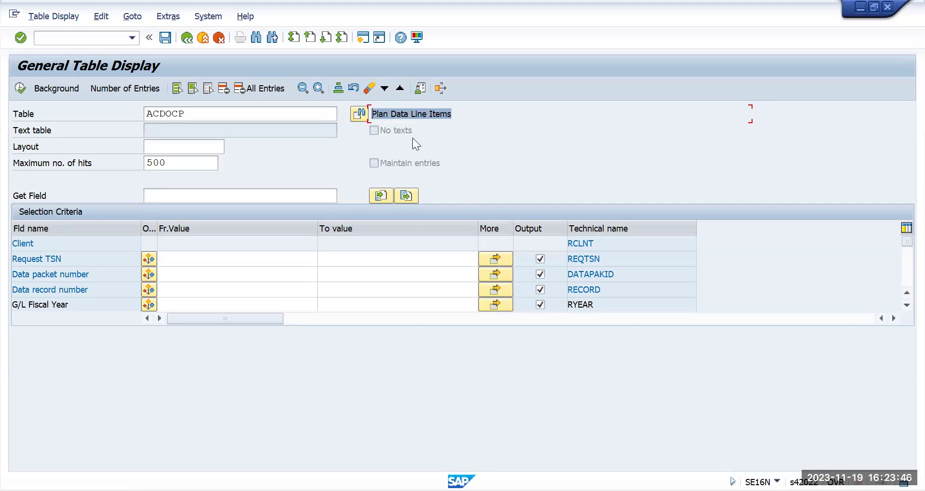
pyautogui.moveTo(200, 115); pyautogui.dragTo(113, 116)
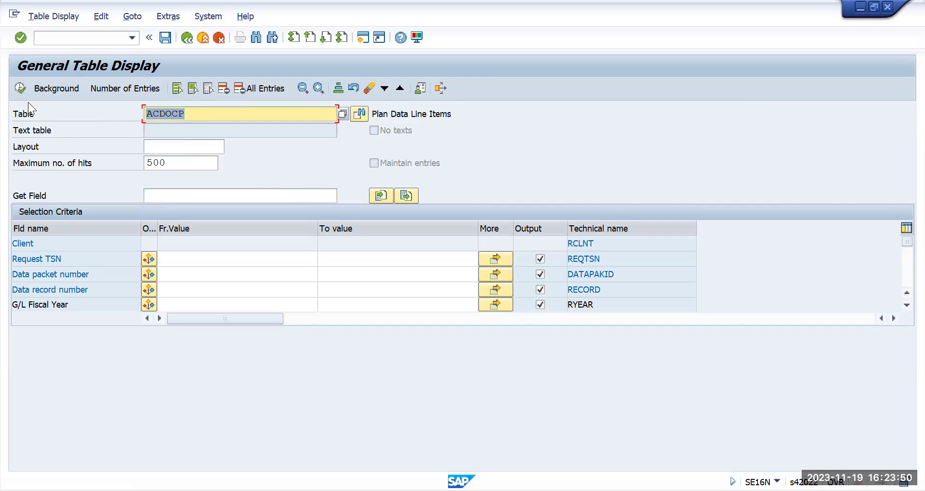
pyautogui.click(20, 88)
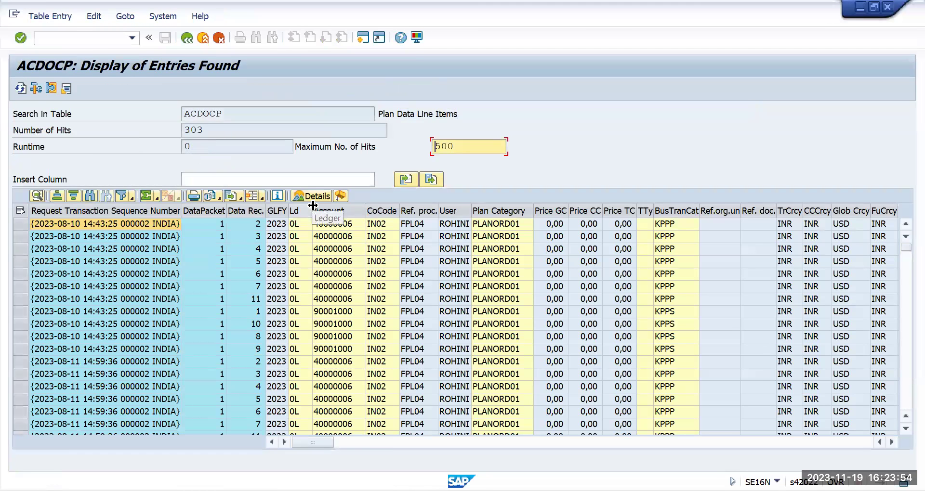
pyautogui.click(135, 250)
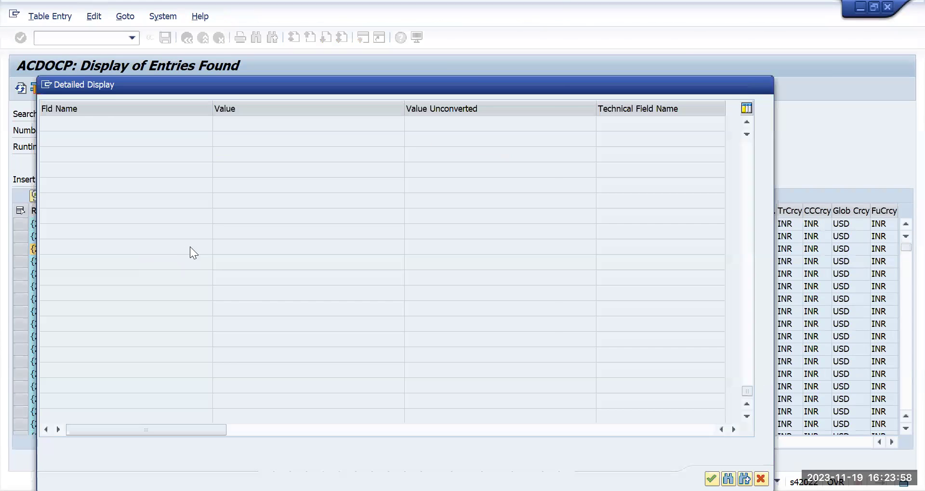
pyautogui.moveTo(743, 390); pyautogui.dragTo(756, 138)
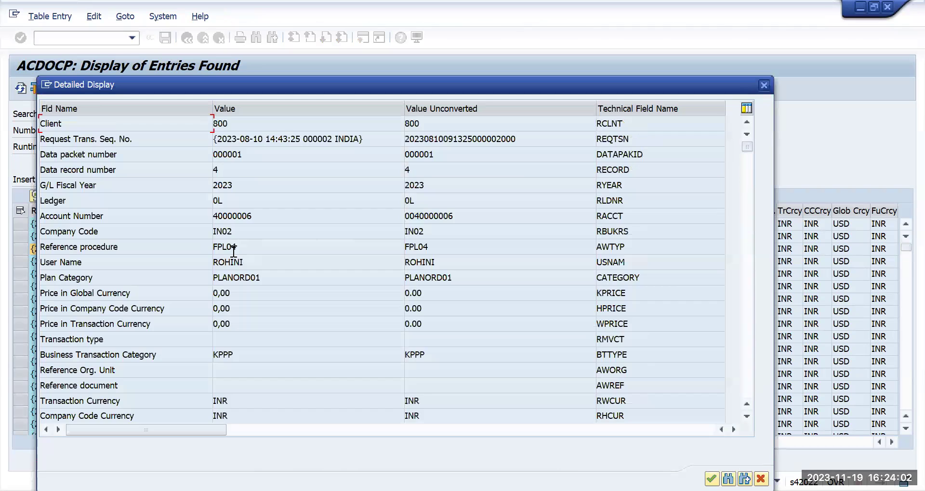
pyautogui.scroll(-1, 257, 259)
pyautogui.scroll(-1, 258, 259)
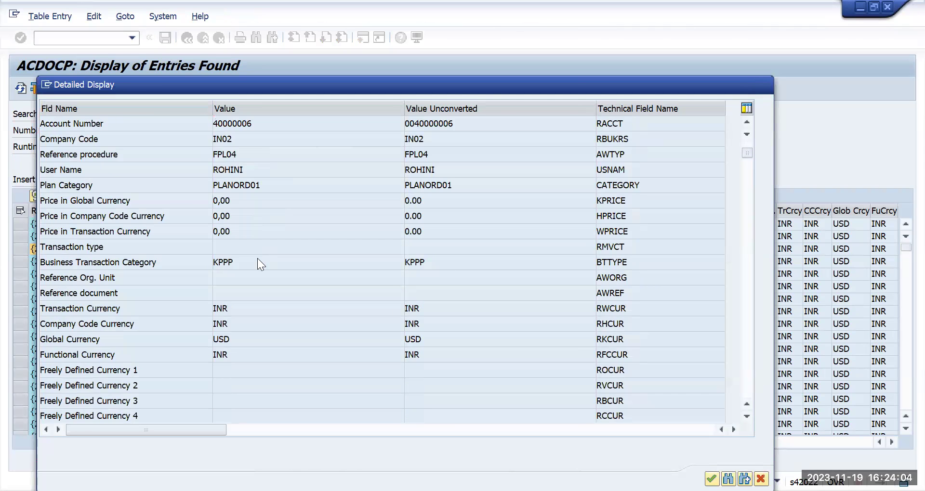
pyautogui.scroll(-6, 258, 259)
pyautogui.scroll(-11, 258, 260)
pyautogui.scroll(-4, 259, 259)
pyautogui.scroll(-15, 262, 260)
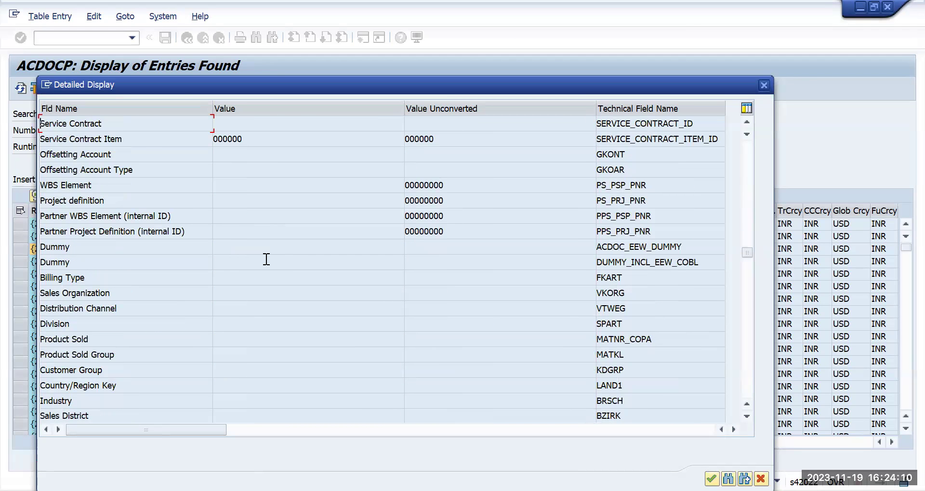
pyautogui.scroll(-2, 267, 259)
pyautogui.scroll(-10, 267, 260)
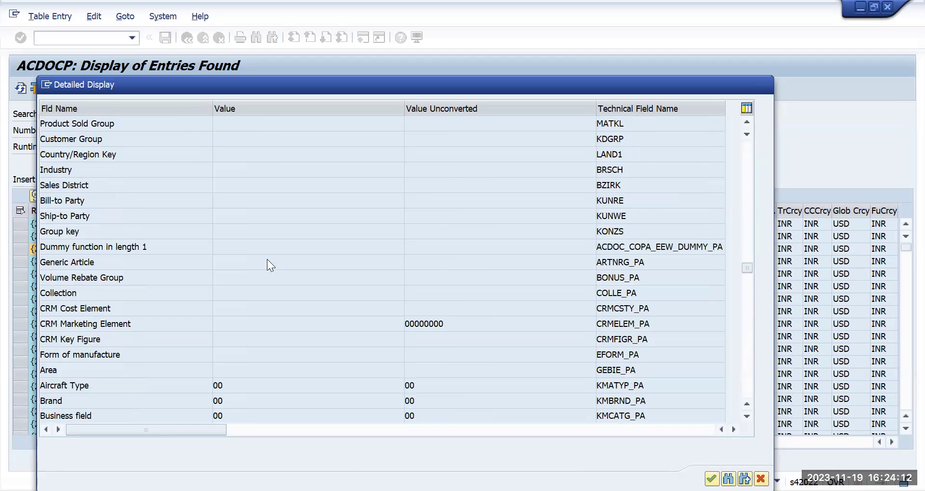
pyautogui.scroll(-16, 274, 265)
pyautogui.scroll(-12, 273, 264)
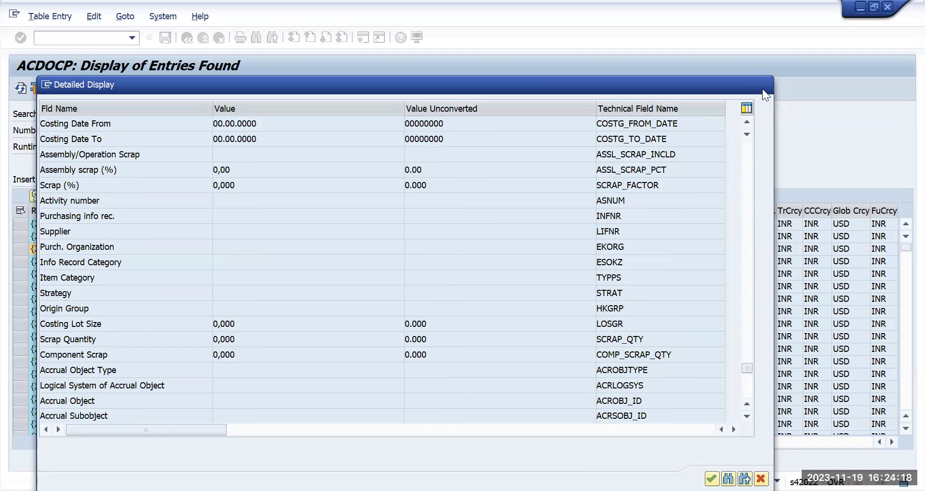
# - Close the entry detail and change the table from ACDOCP to ACDOCU
pyautogui.press('Return')
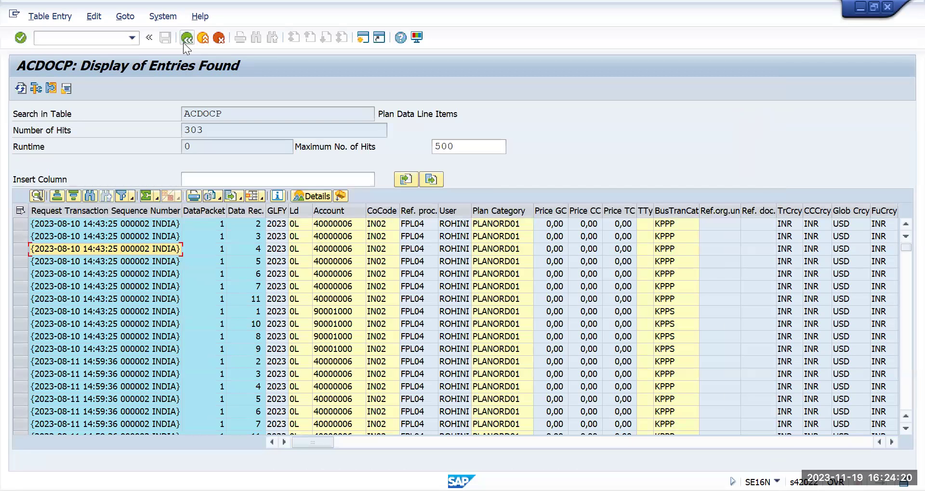
pyautogui.click(185, 39)
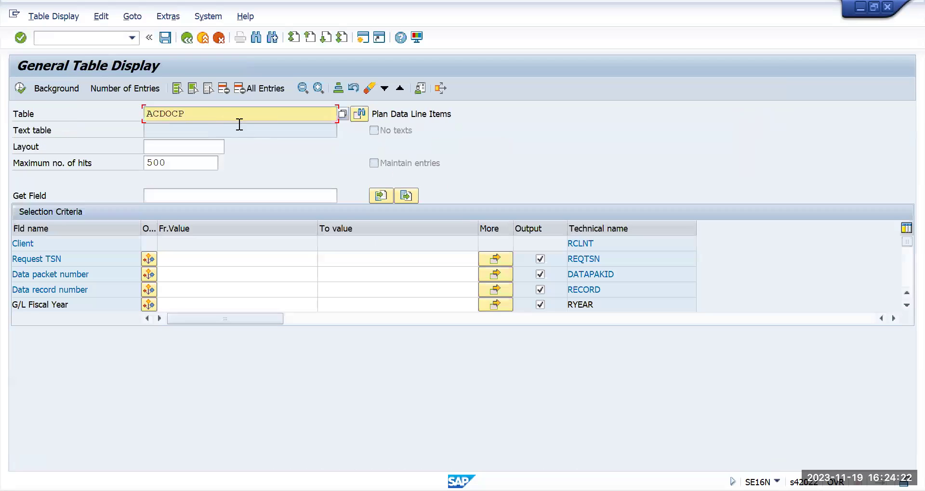
pyautogui.press('BackSpace')
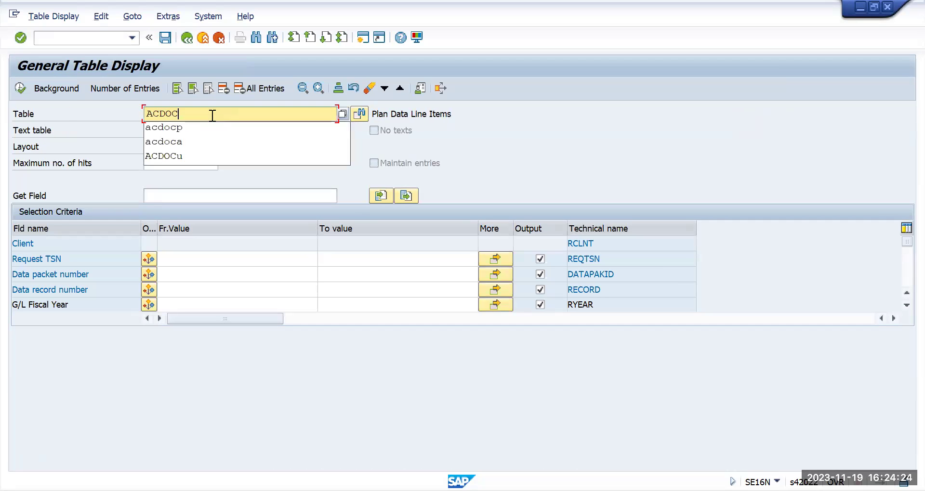
pyautogui.write('U')
pyautogui.press('Return')
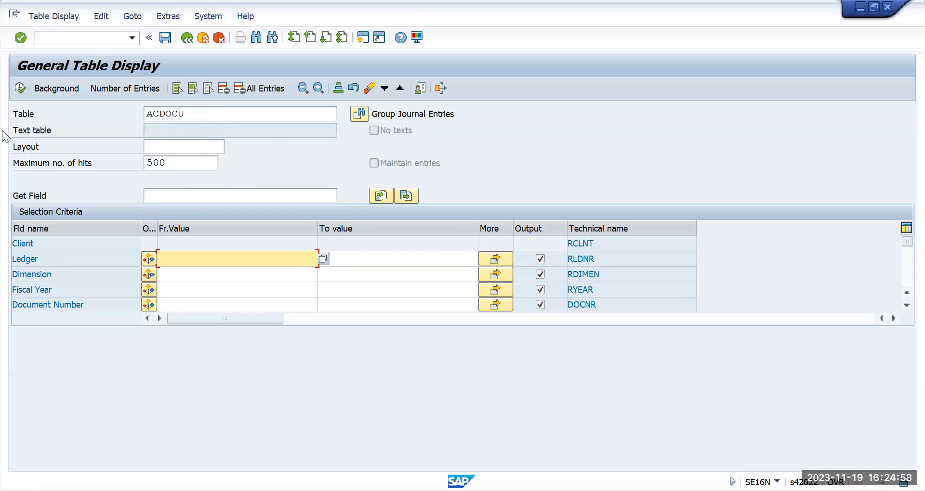
# - Review the ACDOCU selection criteria such as Ledger, Segment and Sender cost ctr
pyautogui.click(20, 88)
pyautogui.scroll(-5, 232, 245)
pyautogui.scroll(-20, 232, 248)
pyautogui.scroll(-20, 234, 246)
pyautogui.scroll(-20, 233, 247)
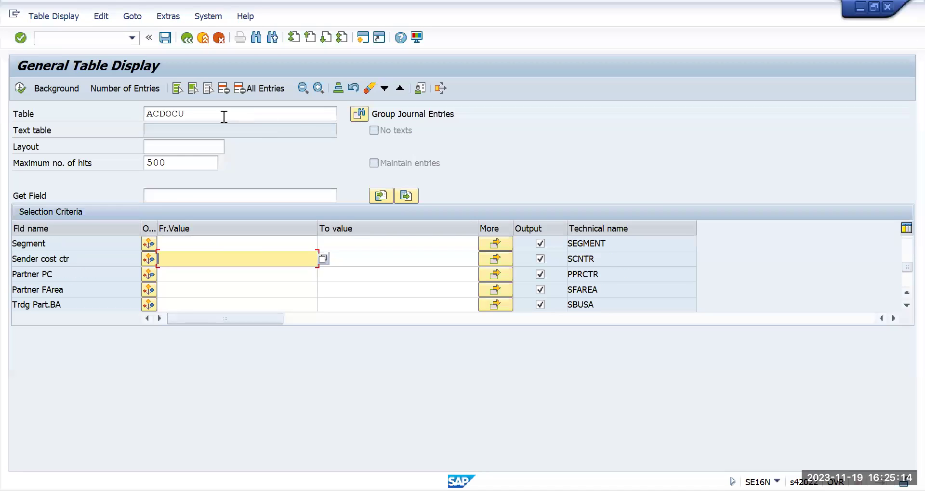
pyautogui.moveTo(223, 114); pyautogui.dragTo(128, 114)
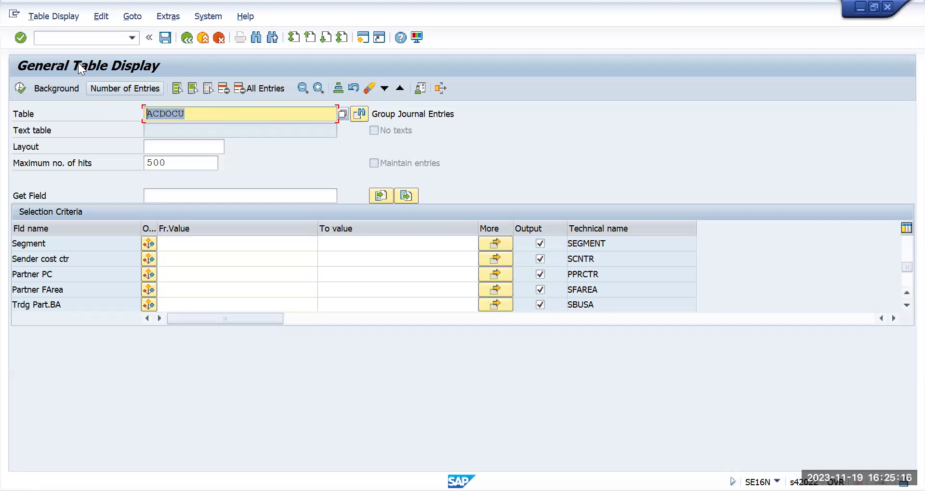
pyautogui.click(77, 42)
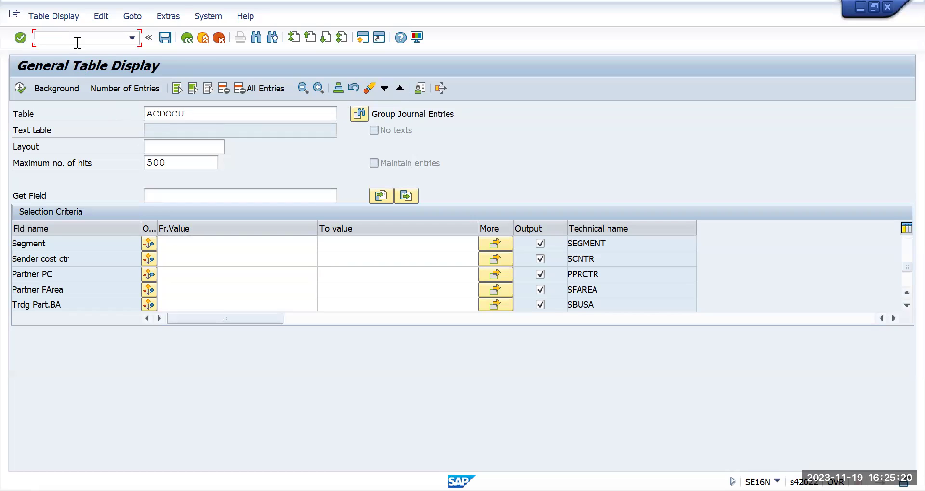
# - Return to the main menu with /n and start transaction SPRO
pyautogui.write('/n')
pyautogui.press('Return')
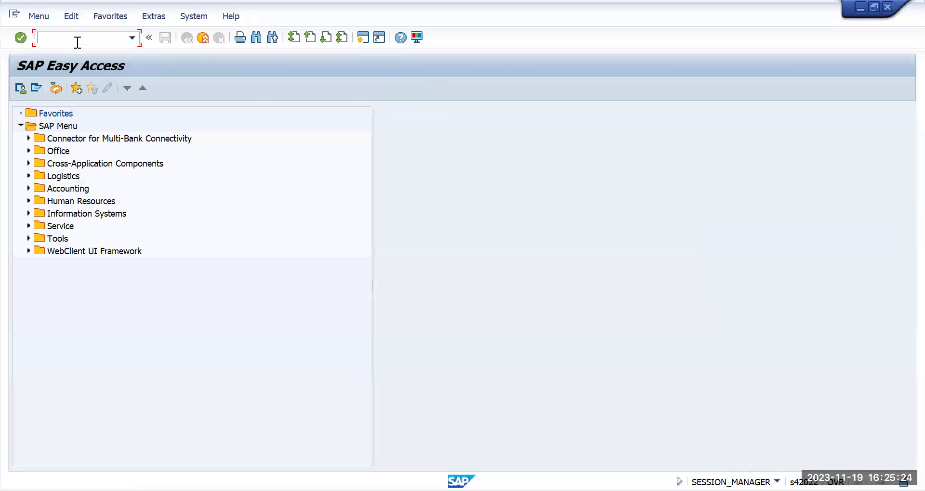
pyautogui.write('spro')
pyautogui.press('Return')
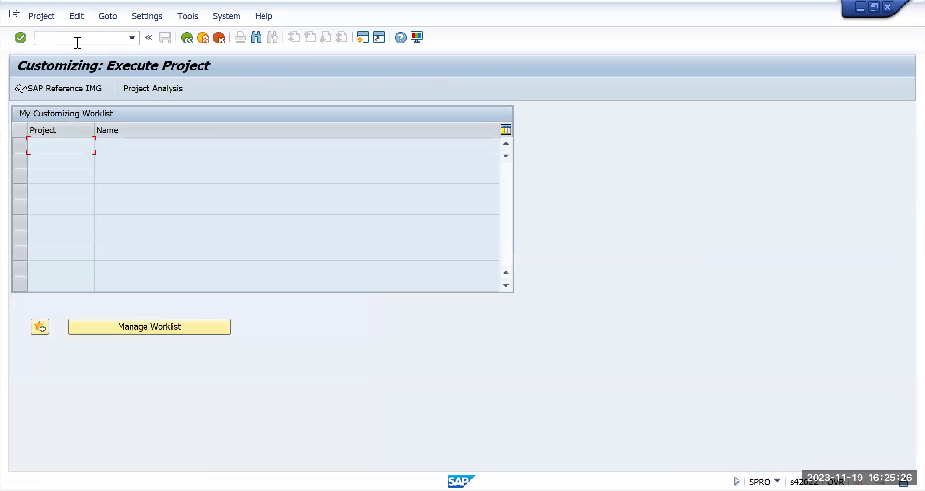
# - In the SAP Reference IMG, expand and collapse SAP S/4HANA for Group Reporting
pyautogui.click(62, 88)
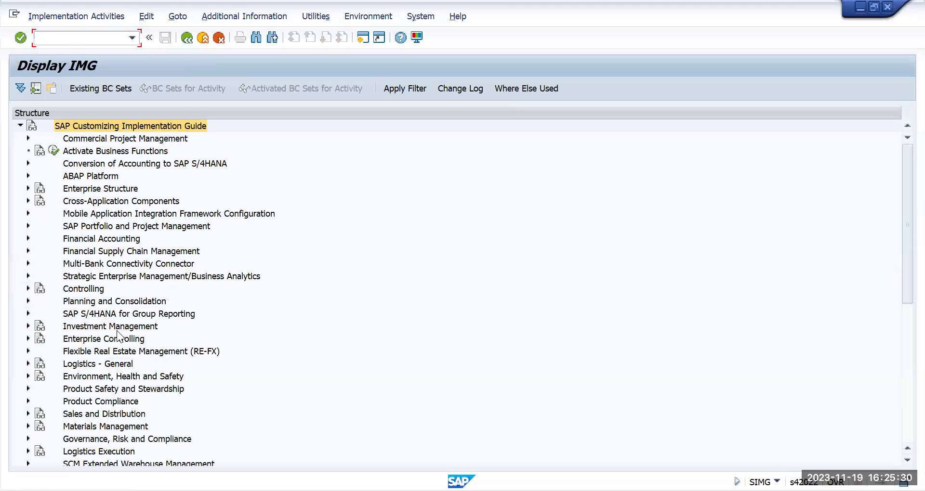
pyautogui.click(156, 314)
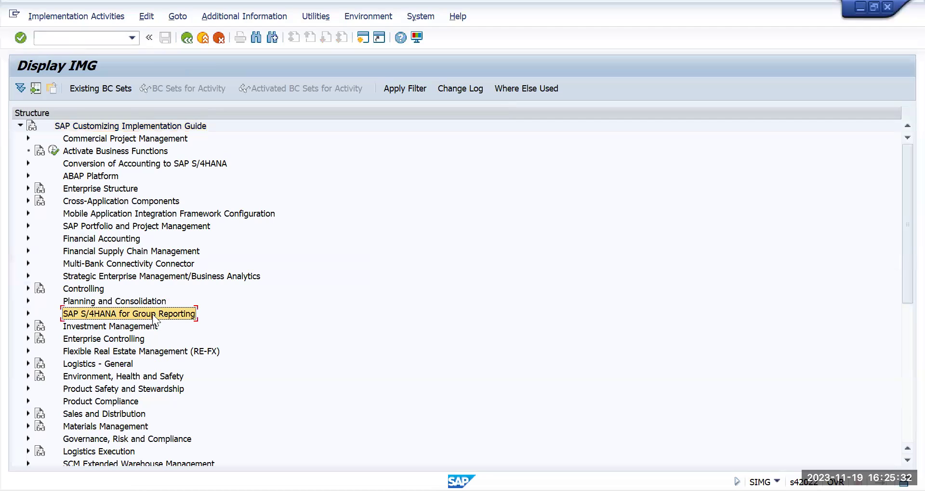
pyautogui.click(28, 314)
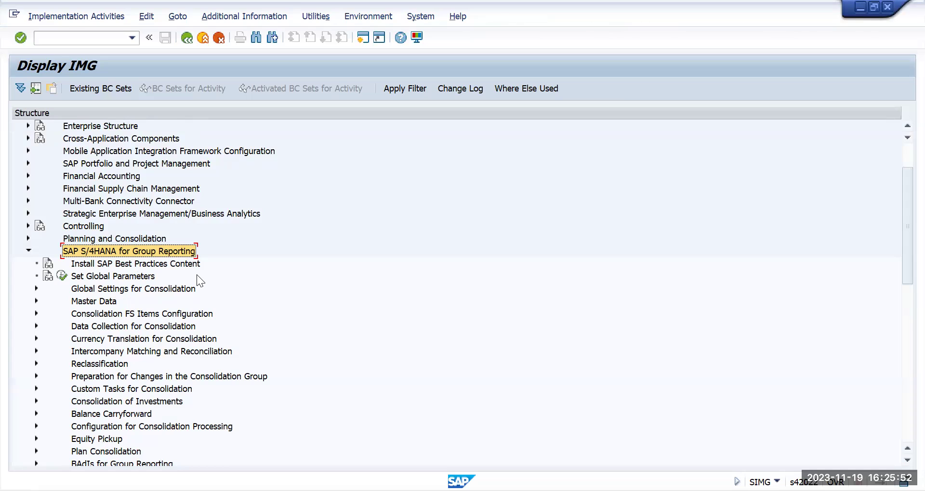
pyautogui.click(28, 251)
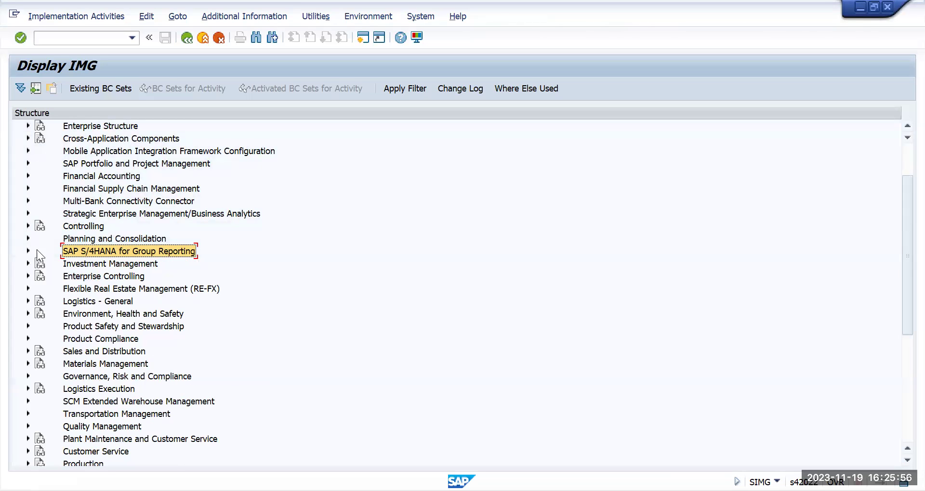